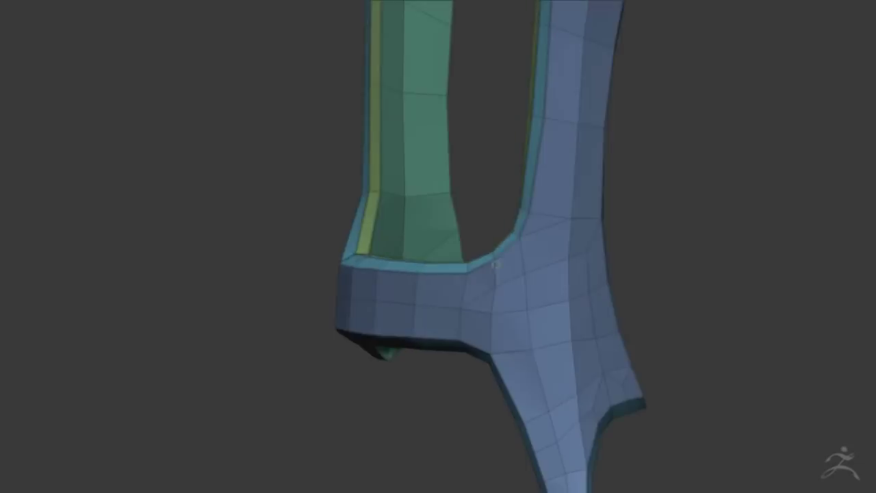
Orbit the view to inspect the armored forearm, blade piece and forked guard from another angle.
mouse_move(494, 264)
middle_down()
mouse_move(504, 261)
mouse_move(342, 313)
mouse_move(588, 168)
middle_up()
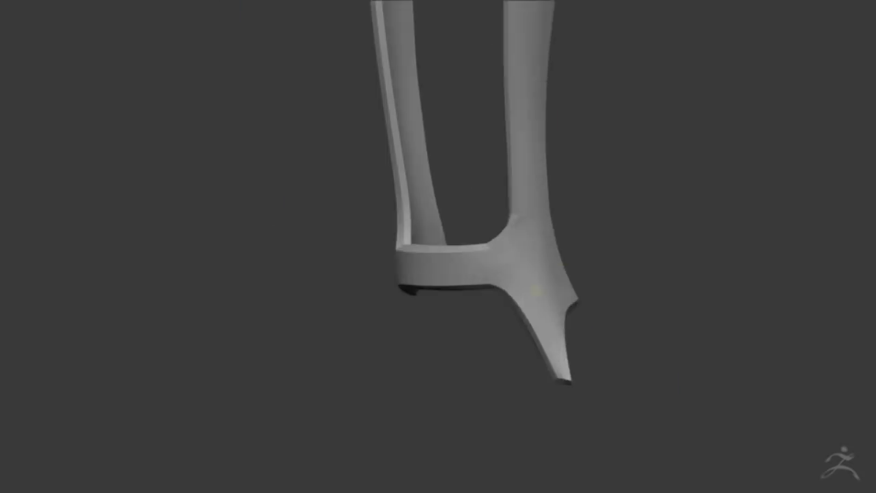